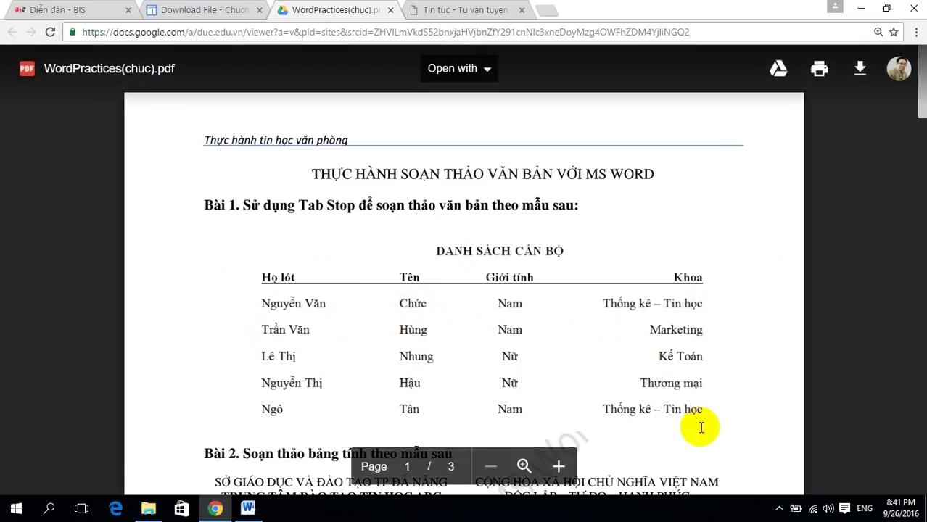
# Step: Type the centred title 'DANH SÁCH CÁN BỘ' and start a left-aligned line below it
pyautogui.click(248, 507)
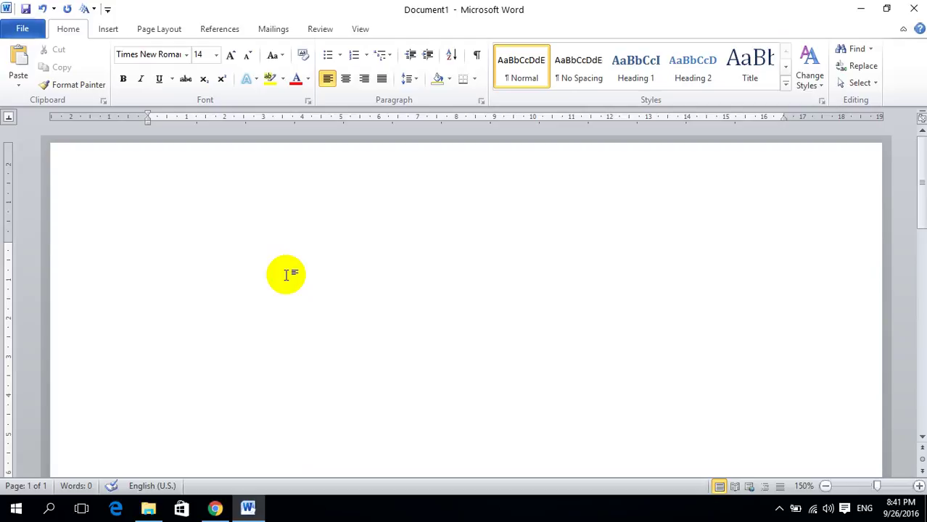
pyautogui.write('DANH')
pyautogui.write(' S')
pyautogui.write('ACH')
pyautogui.write(' C')
pyautogui.write('BOoj')
pyautogui.hotkey('ctrl', 'e')
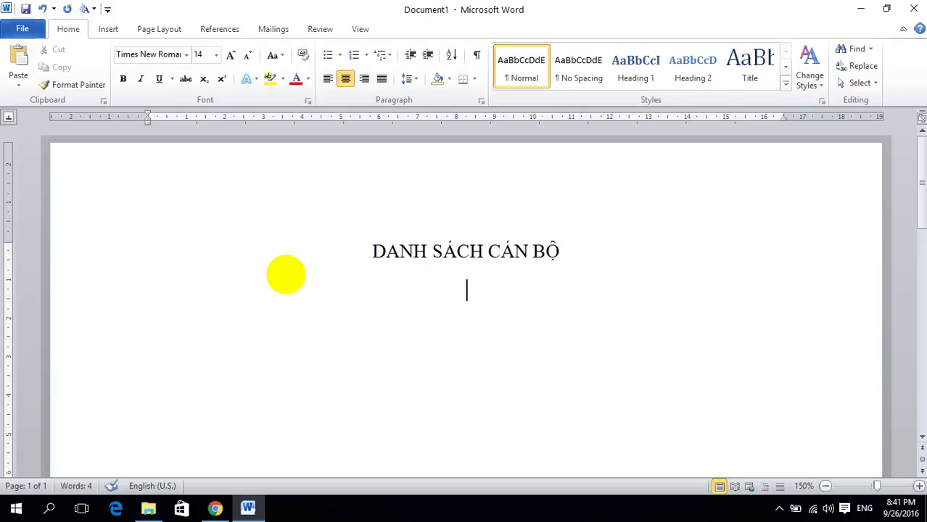
pyautogui.hotkey('ctrl', 'l')
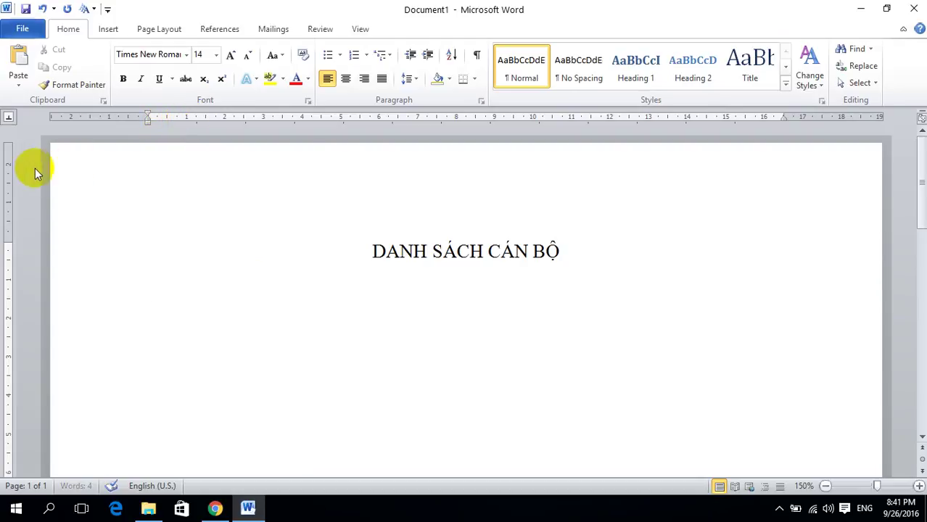
# Step: Set a left tab near 1 cm and a centred tab at 5.5 cm, typing headings Họ lót and Tên
pyautogui.click(10, 117)
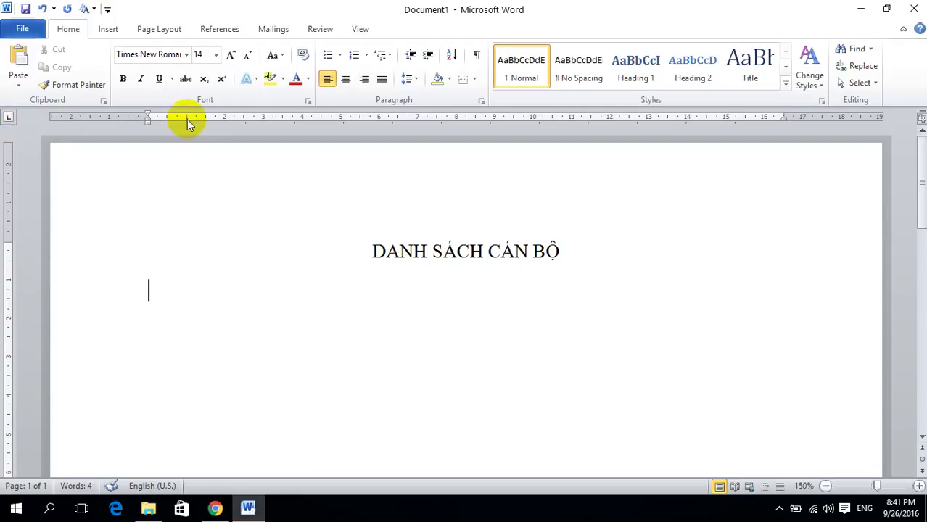
pyautogui.click(187, 121)
pyautogui.press('Tab')
pyautogui.write('Họ')
pyautogui.write(' lo')
pyautogui.click(8, 117)
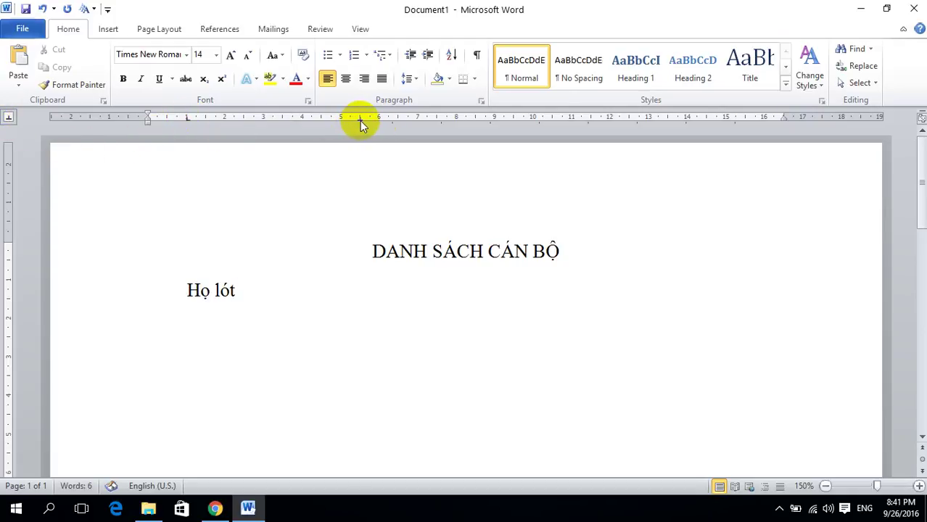
pyautogui.click(360, 120)
pyautogui.press('Tab')
pyautogui.write('Tên')
# Step: Add Giới Tính on a centred 9.5 cm tab and Khoa on a right 16 cm tab, then start the next line
pyautogui.click(514, 119)
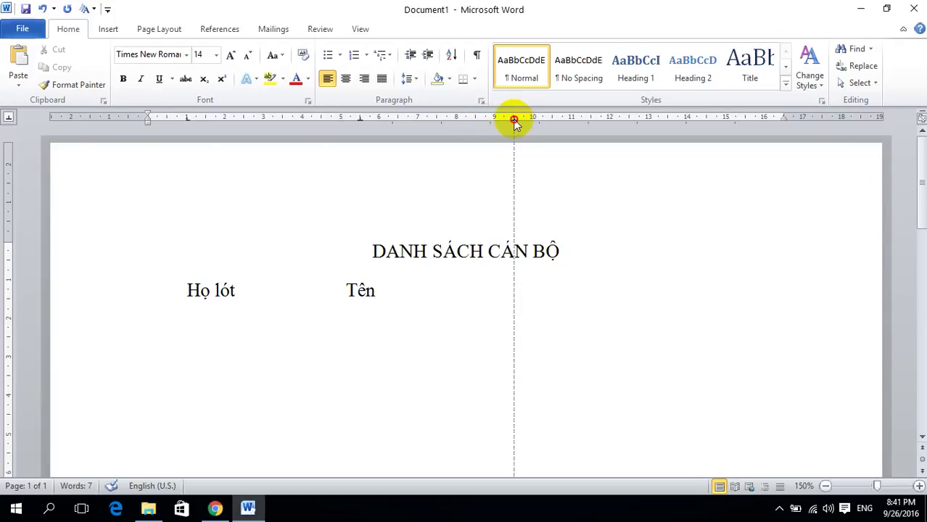
pyautogui.press('Tab')
pyautogui.write('Giới Tính')
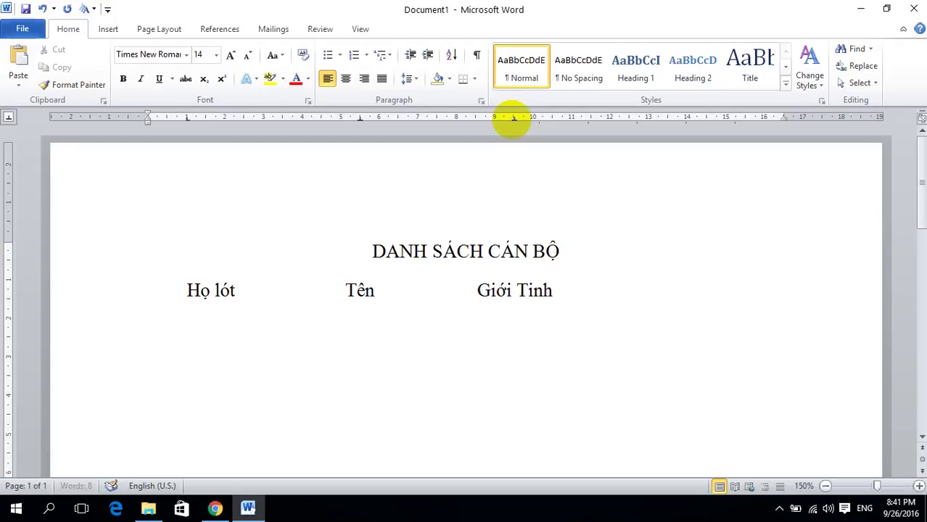
pyautogui.click(8, 117)
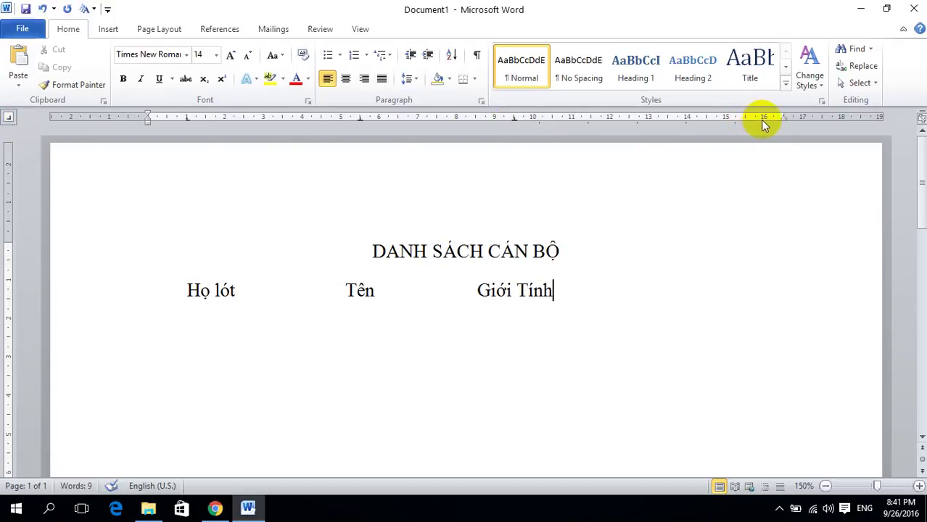
pyautogui.press('Tab')
pyautogui.write('Khoa')
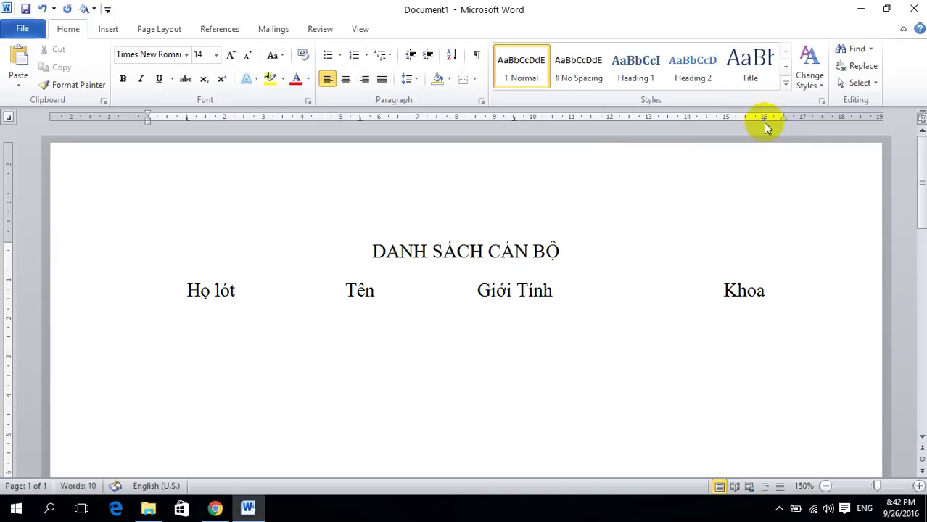
pyautogui.press('Return')
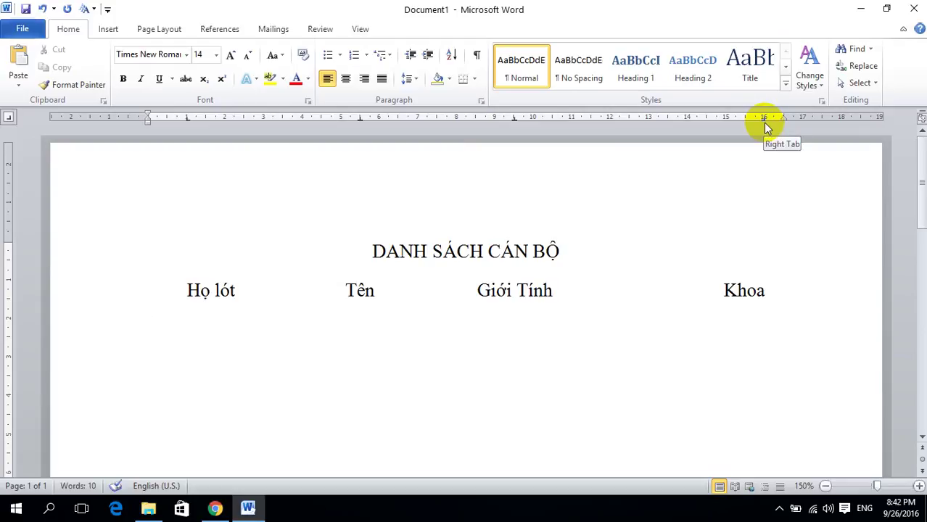
pyautogui.press('Tab')
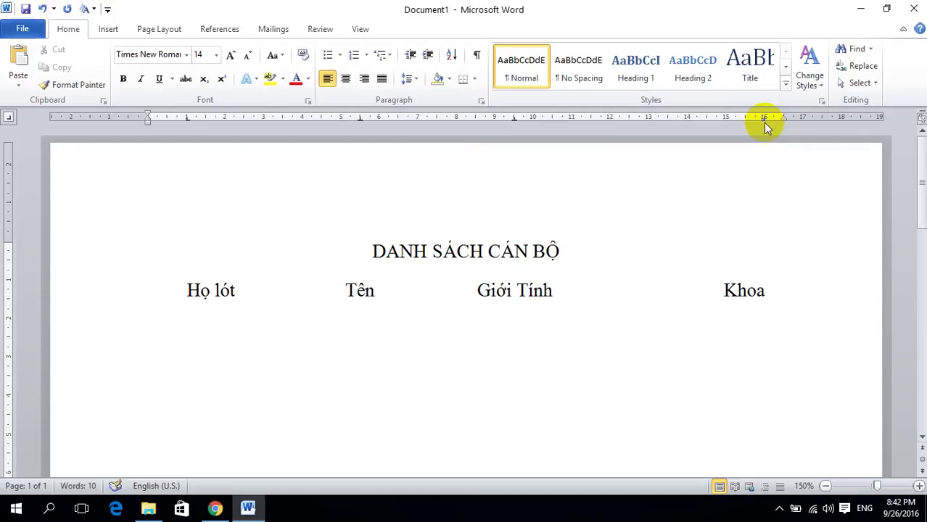
# Step: Type the first two staff rows: Nam, Thống kê – Tin học and Nữ, Kế toán
pyautogui.write('Nguyễn Vănx Vaw')
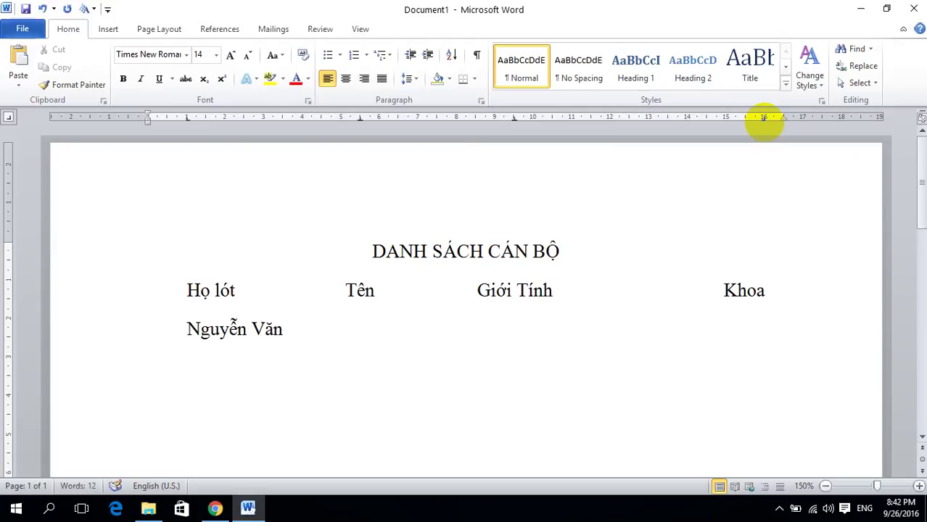
pyautogui.write('Hungf')
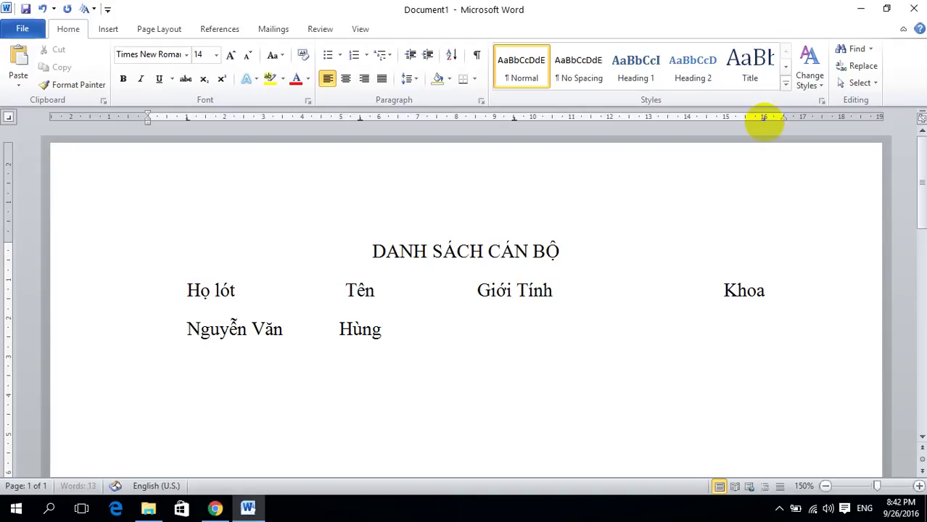
pyautogui.write('Nam')
pyautogui.write('Thôngs kee - Tin hock')
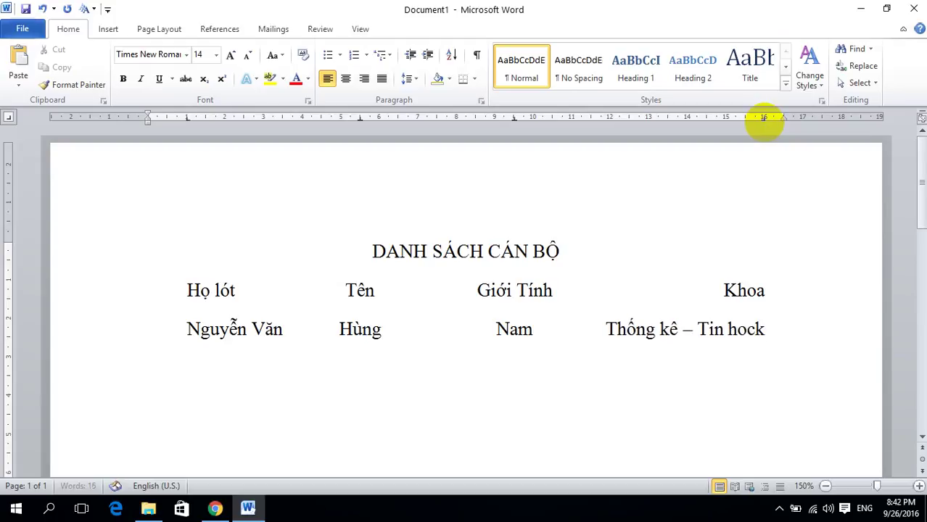
pyautogui.press('BackSpace')
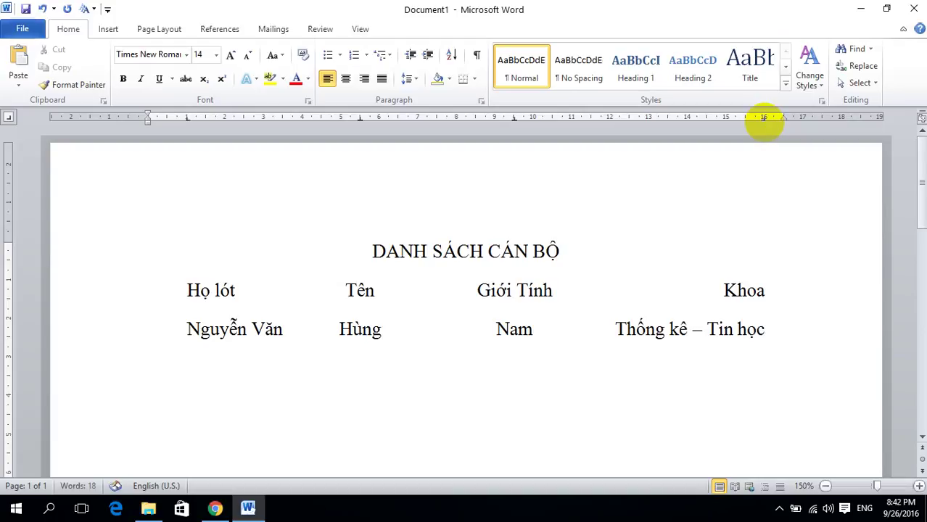
pyautogui.press('Tab')
pyautogui.write('Tra')
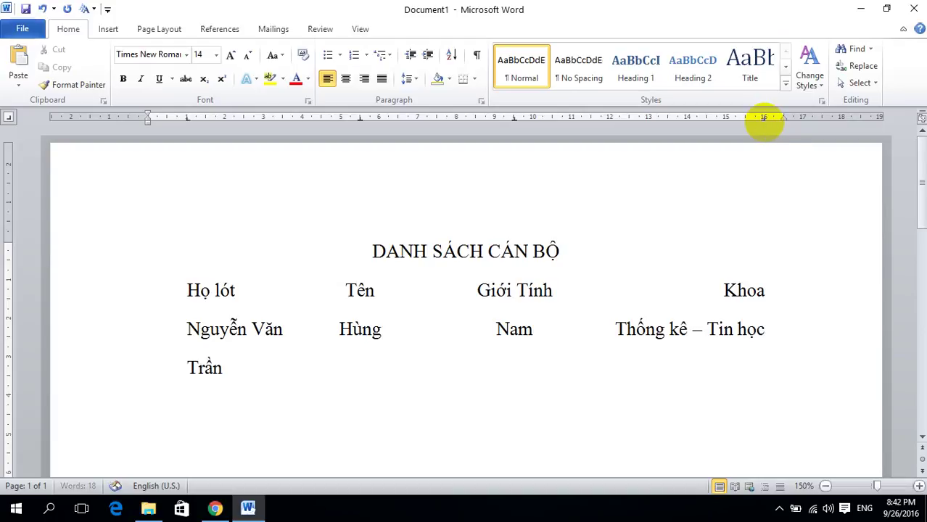
pyautogui.write(' Thị')
pyautogui.press('Tab')
pyautogui.write('Ngoc')
pyautogui.press('Tab')
pyautogui.write('Nu')
pyautogui.write('Kê')
pyautogui.write(' toán')
# Step: Add a third staff row with gender Nam and department Quản trị kinh doanh
pyautogui.press('Tab')
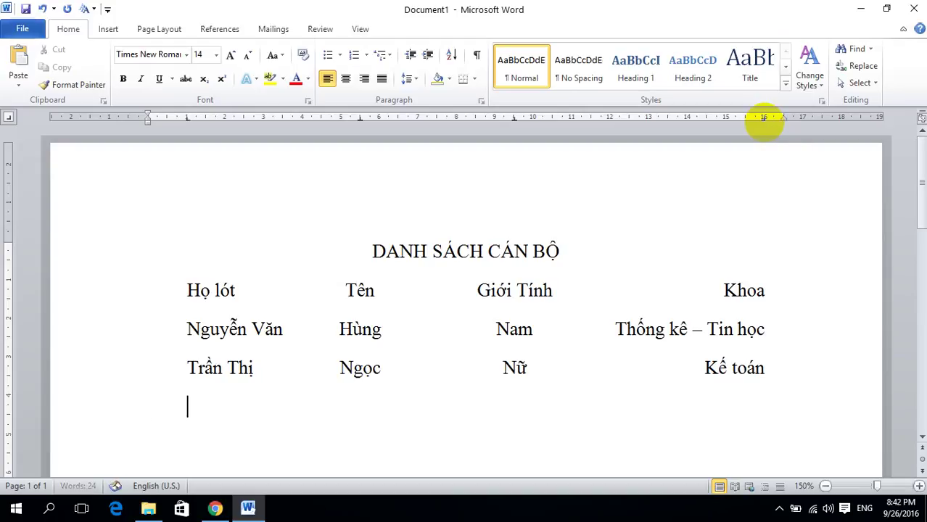
pyautogui.write('Ngoa')
pyautogui.press('Tab')
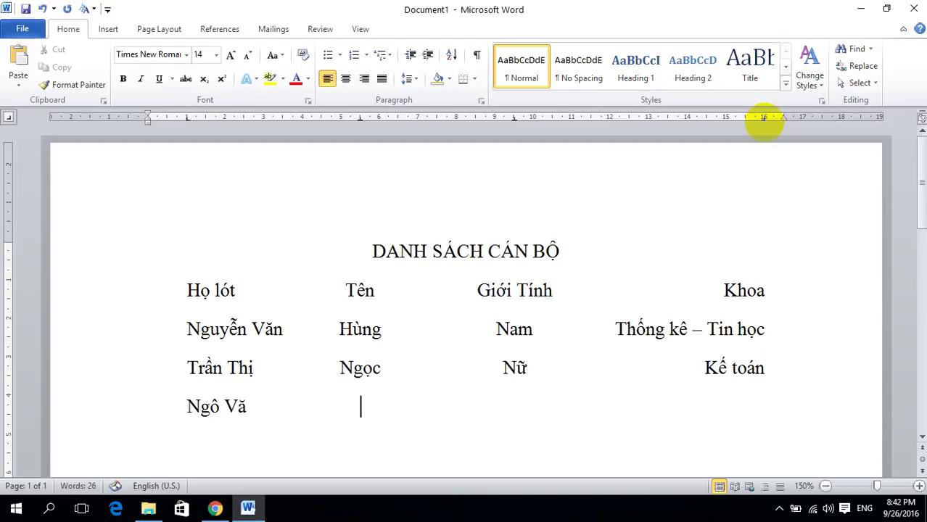
pyautogui.press('BackSpace')
pyautogui.write('Hà\t')
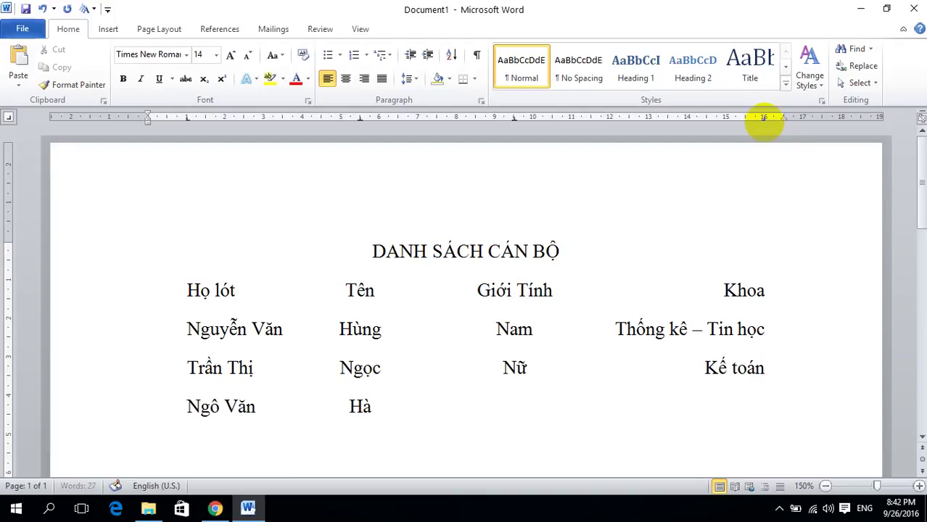
pyautogui.write('Nam\t')
pyautogui.write('Quản trị kinh doanh')
pyautogui.press('Tab')
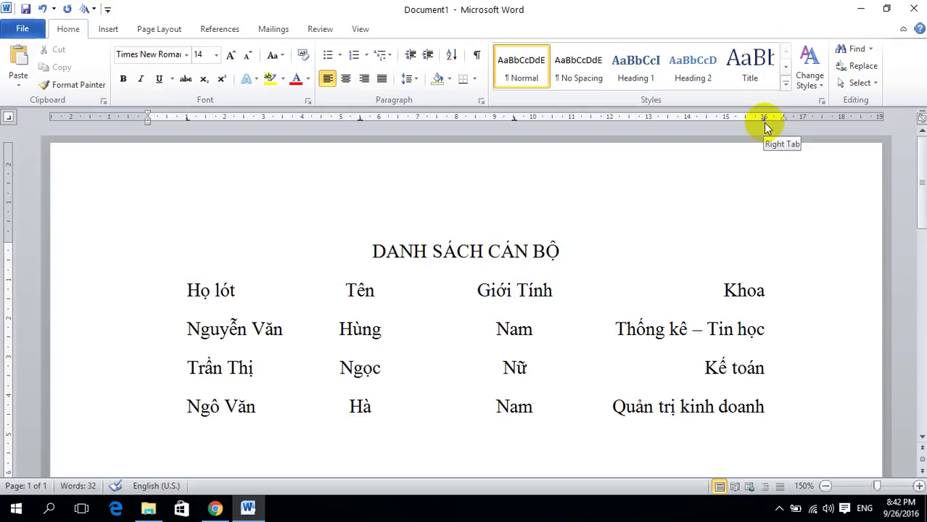
pyautogui.press('BackSpace')
pyautogui.press('Return')
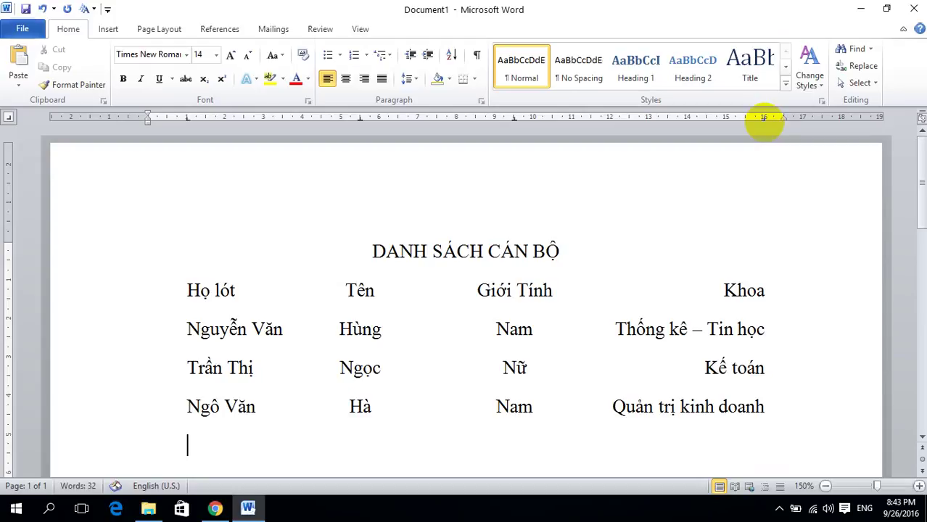
# Step: Add a fourth staff row with gender Nữ and department Marketing
pyautogui.write('Ngu')
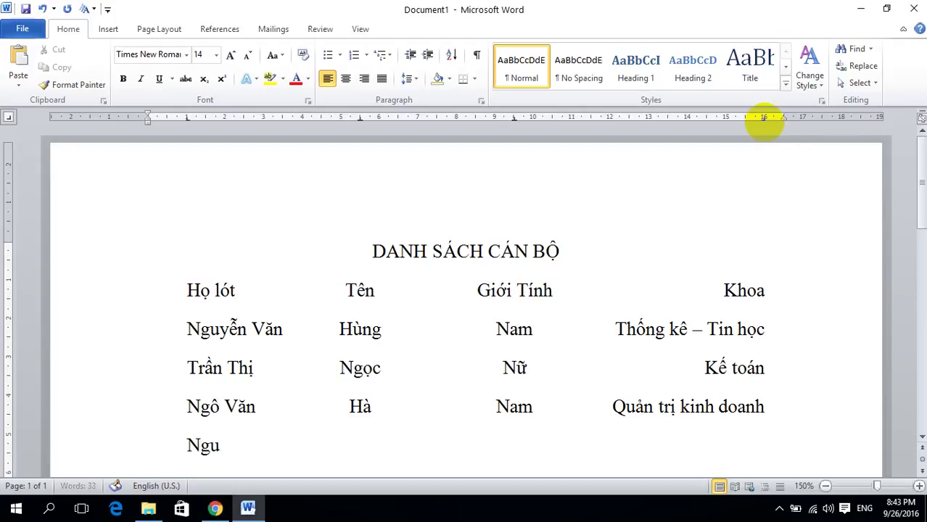
pyautogui.write('ễn Th')
pyautogui.write('ị')
pyautogui.press('Tab')
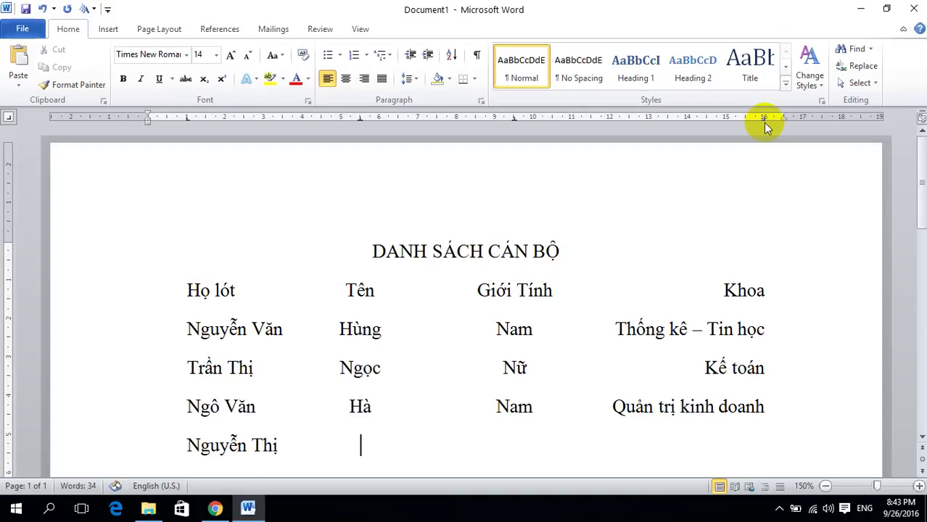
pyautogui.write('Hông')
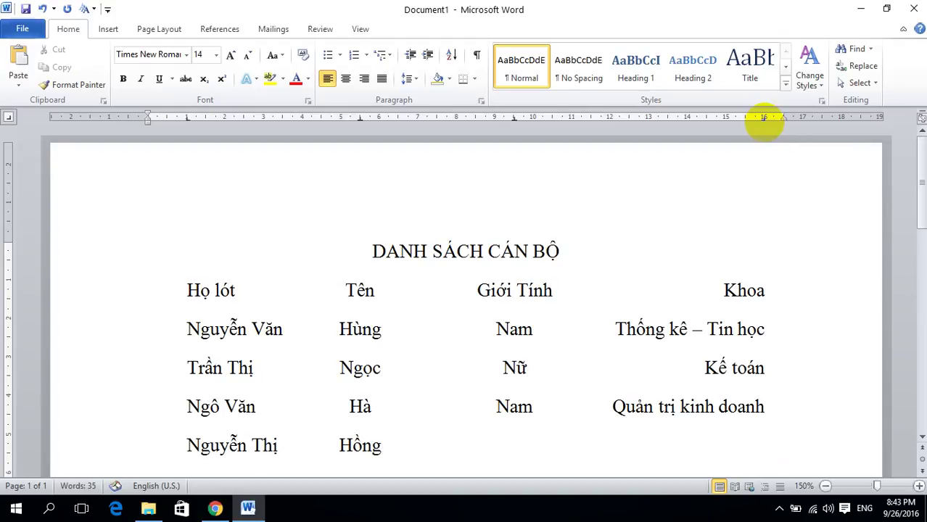
pyautogui.press('Tab')
pyautogui.write('Nữ')
pyautogui.press('Tab')
pyautogui.write('Marketing')
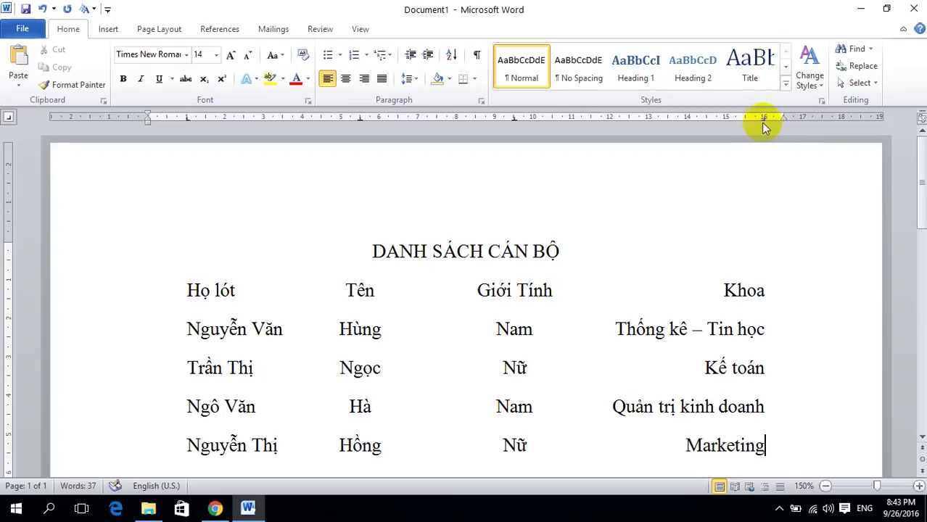
# Step: Bold the header row Họ lót, Tên, Giới Tính, Khoa
pyautogui.tripleClick(349, 287)
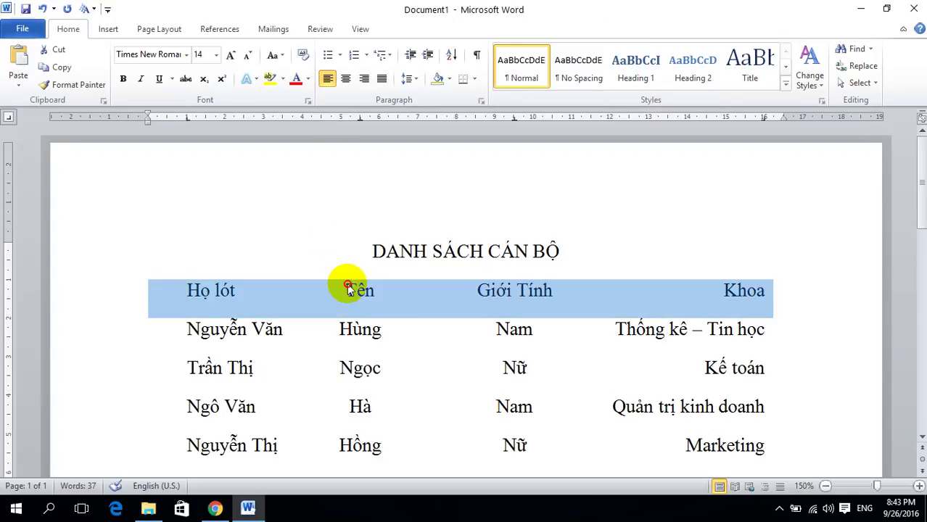
pyautogui.click(124, 80)
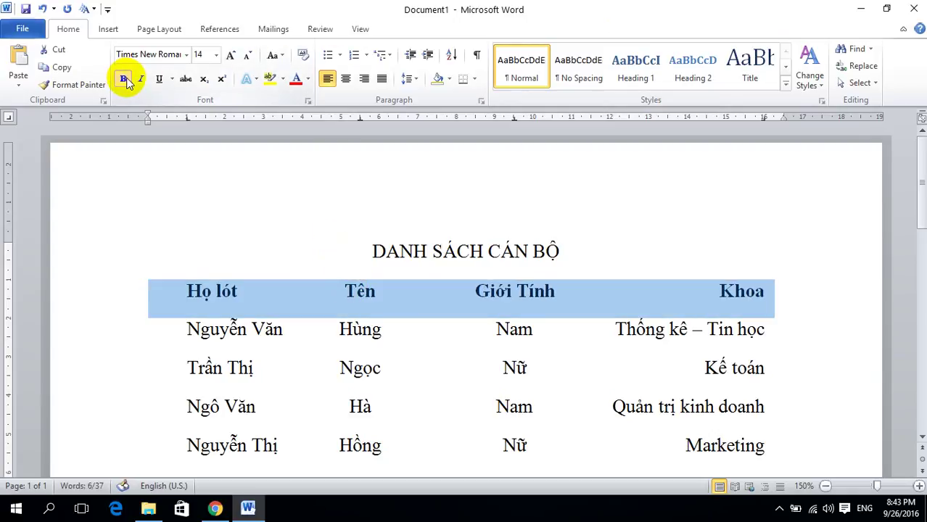
pyautogui.click(114, 32)
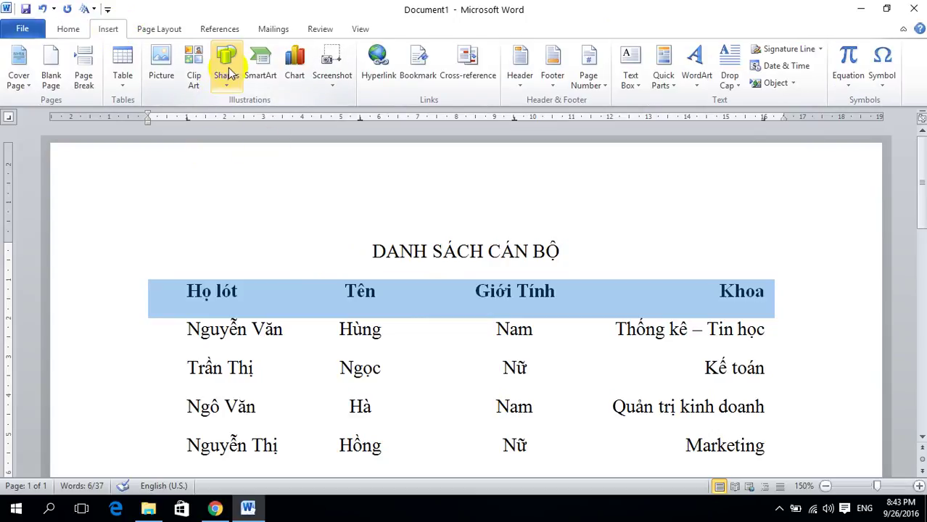
# Step: Draw a straight blue line under the header row across all columns, 2¼ pt thick
pyautogui.click(229, 73)
pyautogui.click(233, 115)
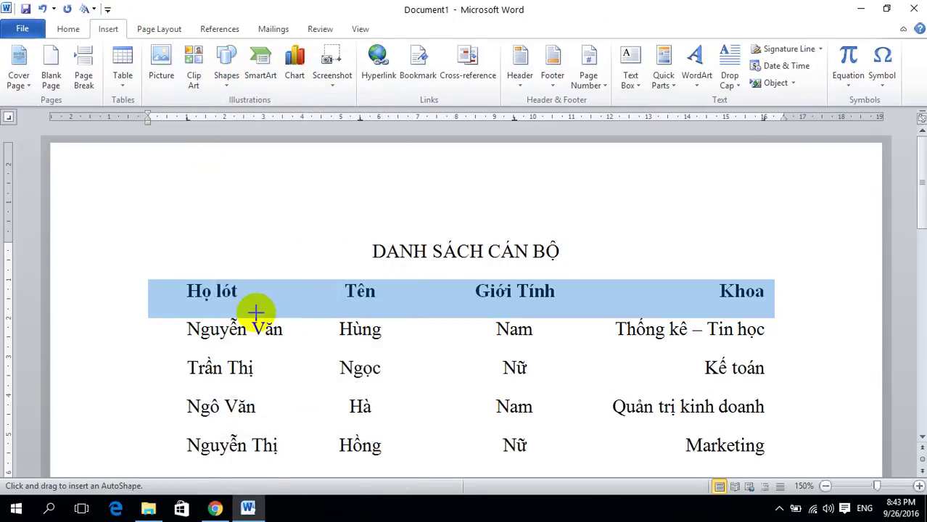
pyautogui.moveTo(187, 305); pyautogui.dragTo(768, 305)
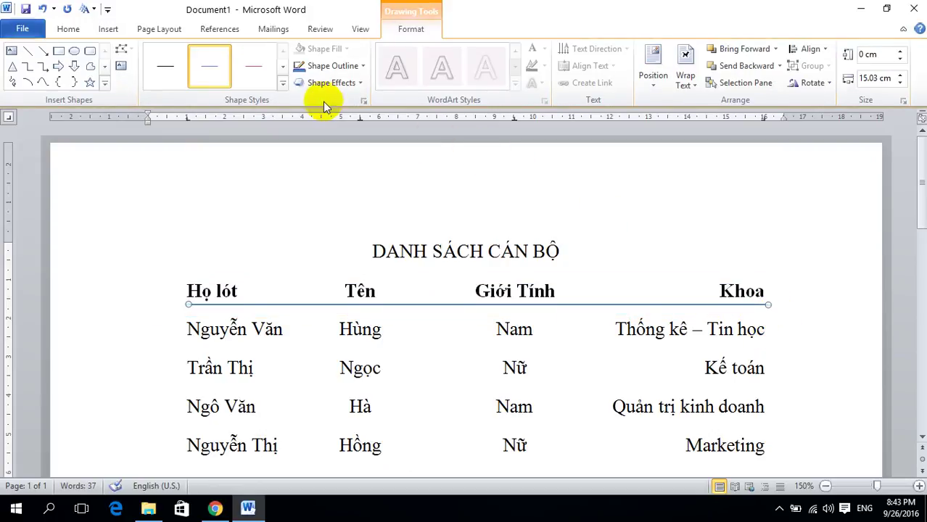
pyautogui.click(332, 66)
pyautogui.moveTo(347, 243)
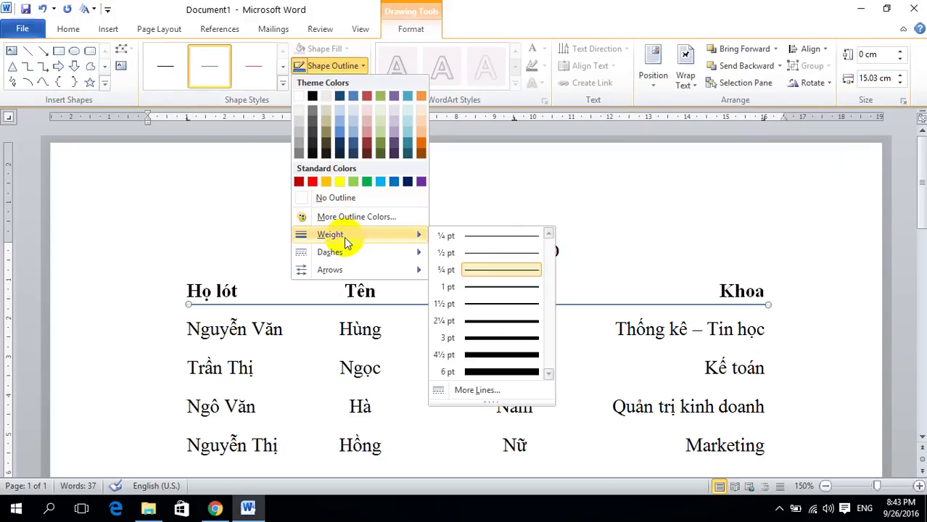
pyautogui.click(508, 321)
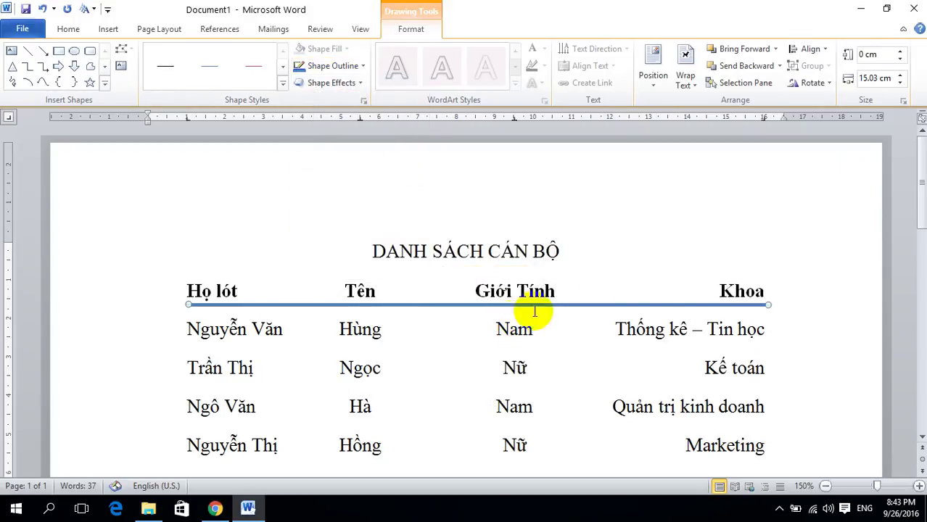
# Step: Bold the title DANH SÁCH CÁN BỘ, then place the cursor mid-way through the first staff row's name
pyautogui.click(796, 291)
pyautogui.tripleClick(500, 251)
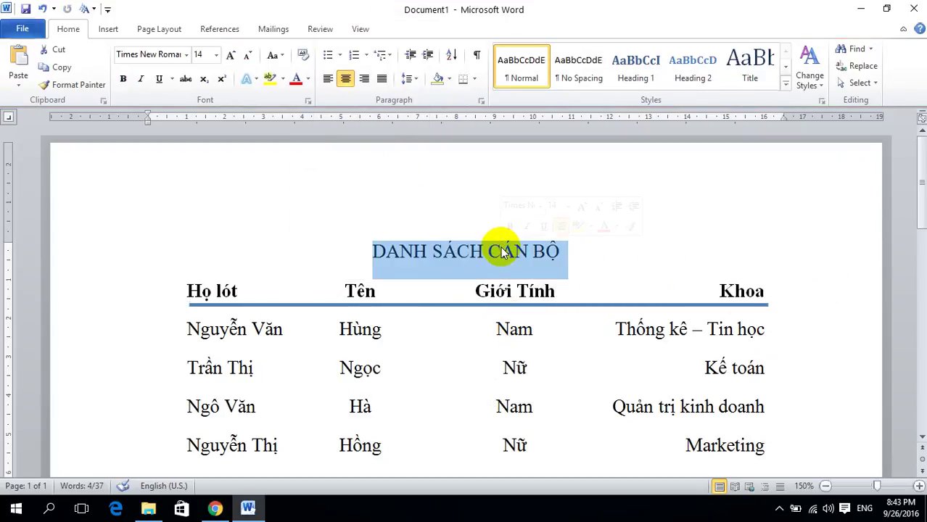
pyautogui.hotkey('ctrl', 'b')
pyautogui.scroll(-1, 628, 312)
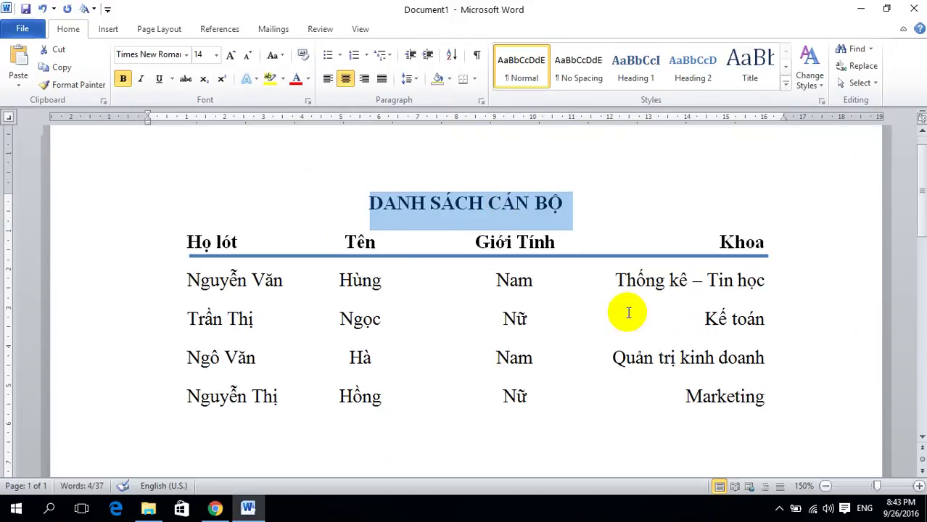
pyautogui.click(376, 319)
pyautogui.scroll(1, 350, 271)
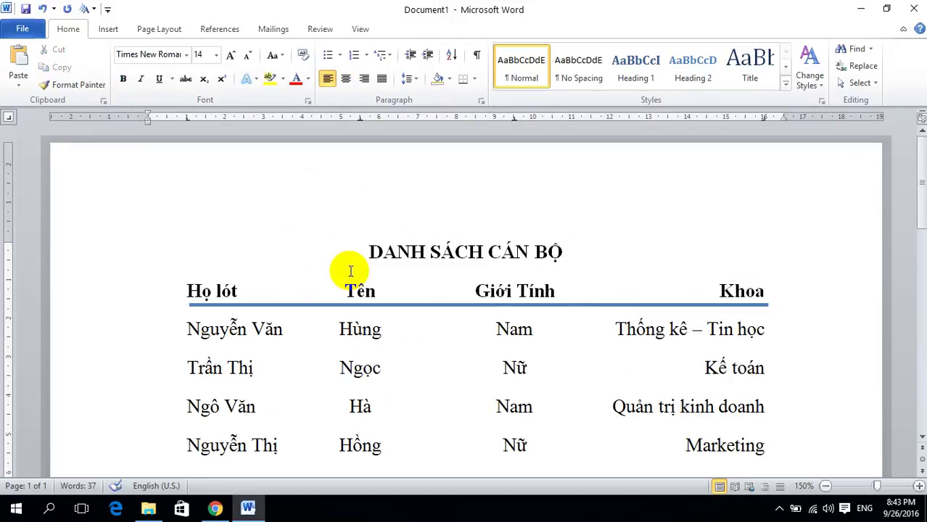
pyautogui.click(284, 330)
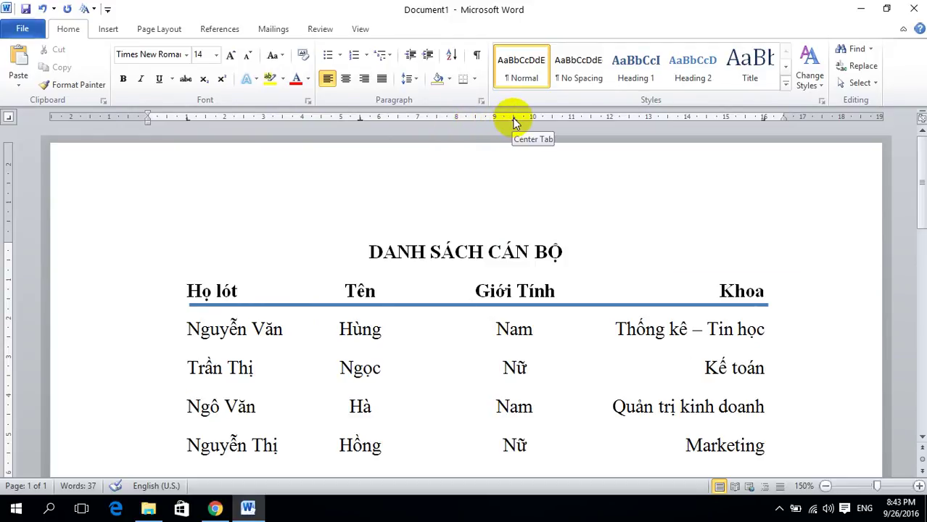
# Step: Give the 5.5 cm tab stop a dotted leader (style 2) in the Tabs settings
pyautogui.doubleClick(359, 120)
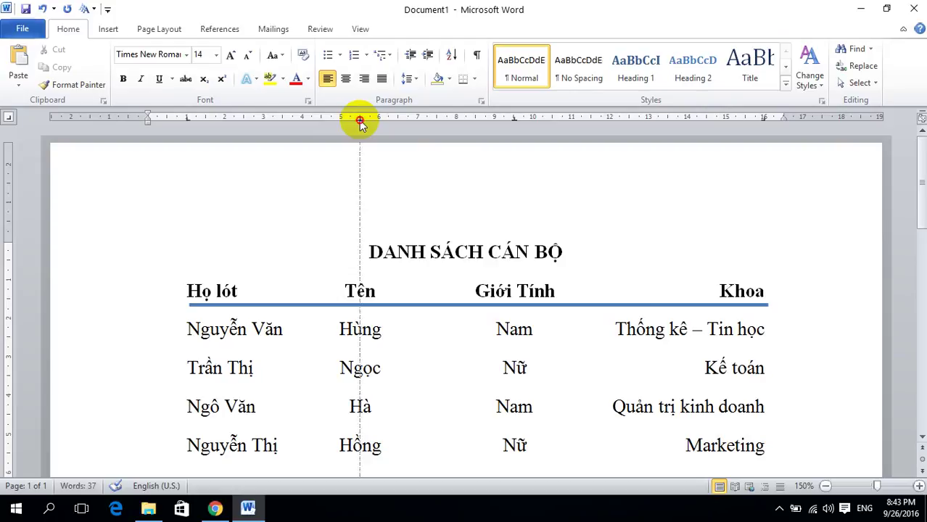
pyautogui.click(489, 238)
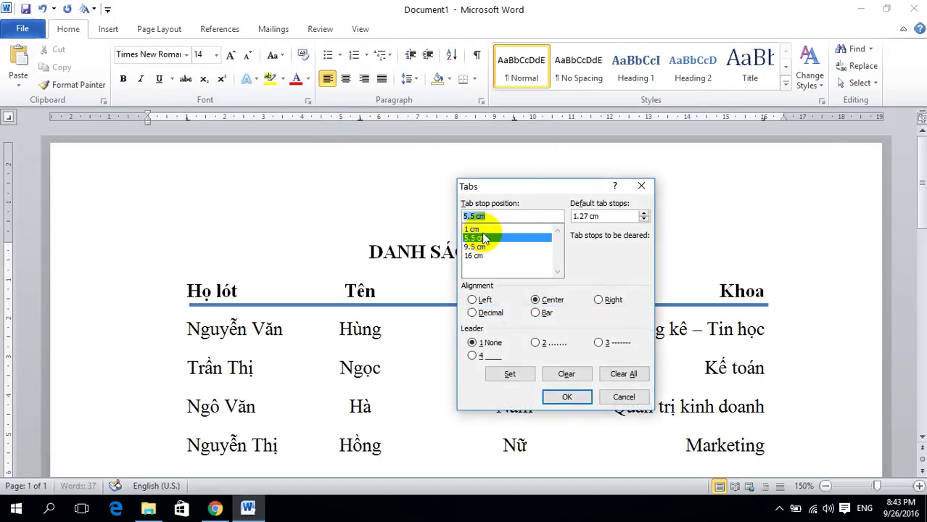
pyautogui.click(536, 342)
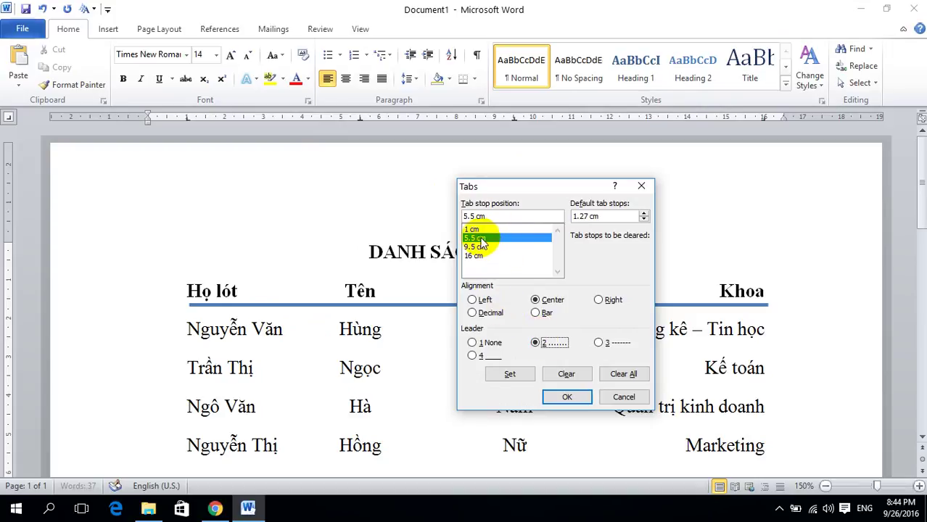
pyautogui.click(570, 398)
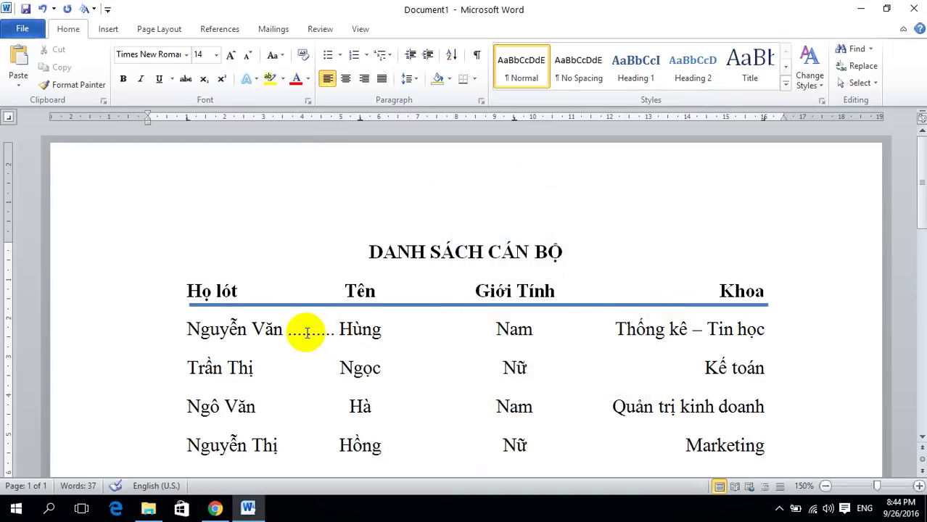
pyautogui.doubleClick(327, 332)
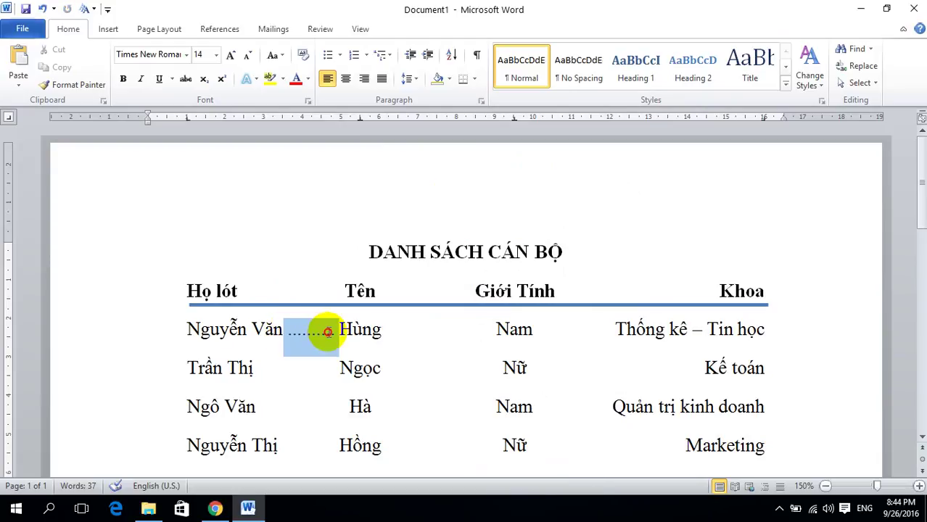
pyautogui.click(406, 335)
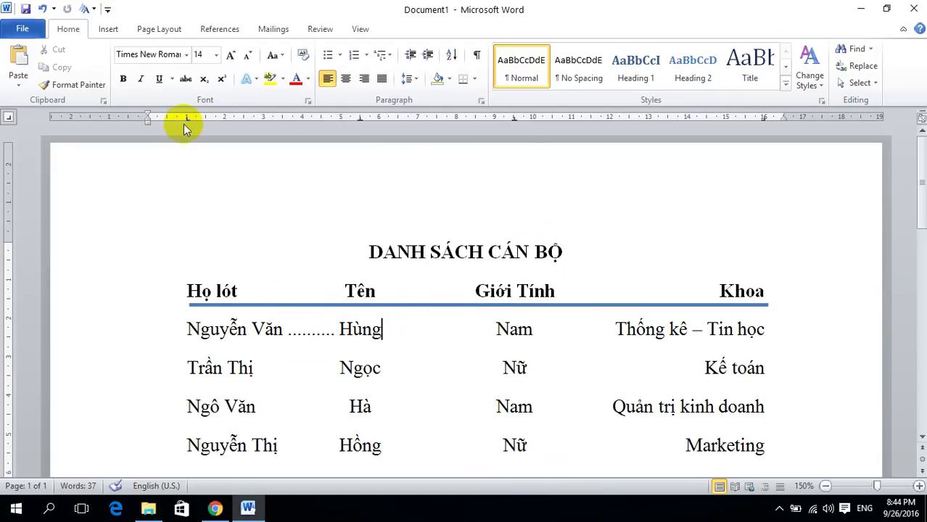
pyautogui.click(483, 98)
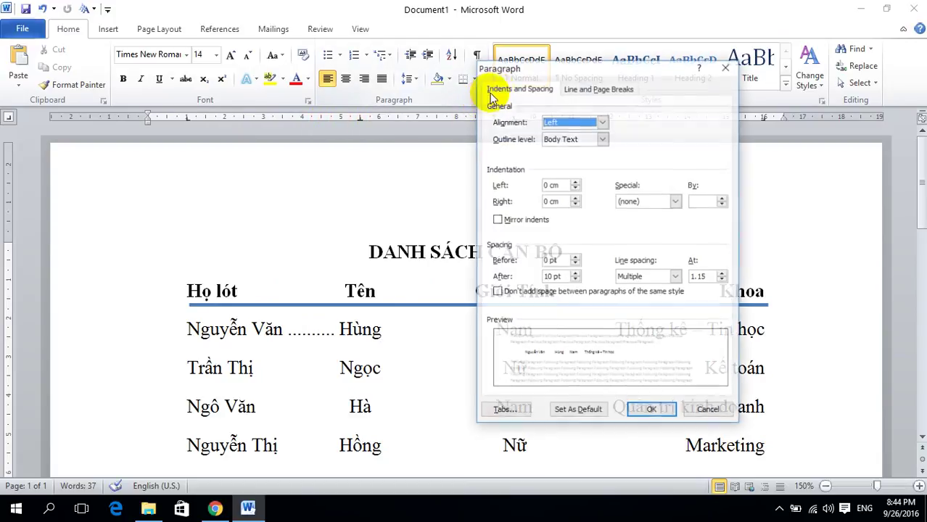
pyautogui.click(503, 412)
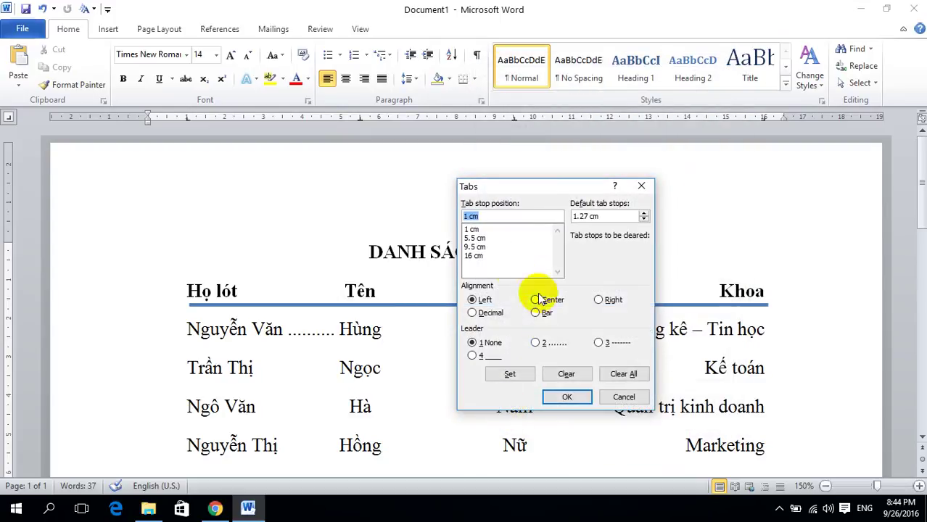
pyautogui.click(473, 229)
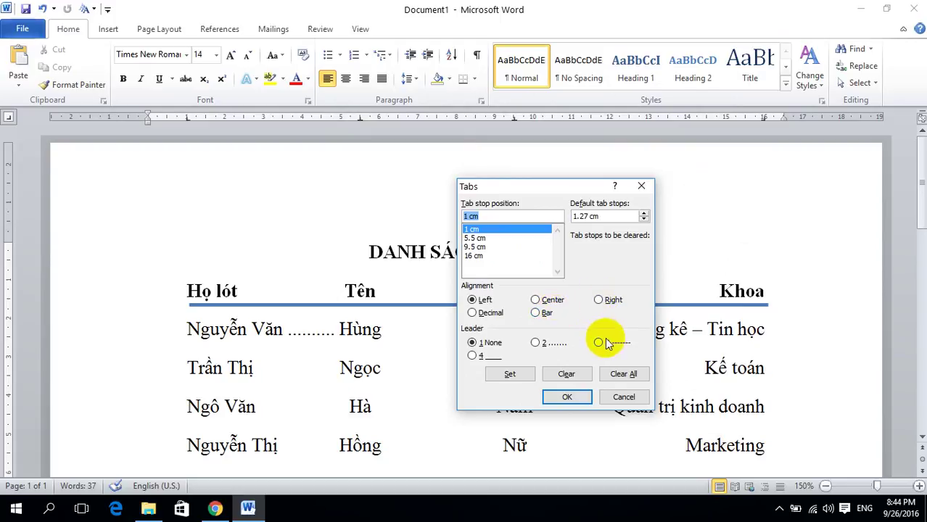
pyautogui.click(475, 237)
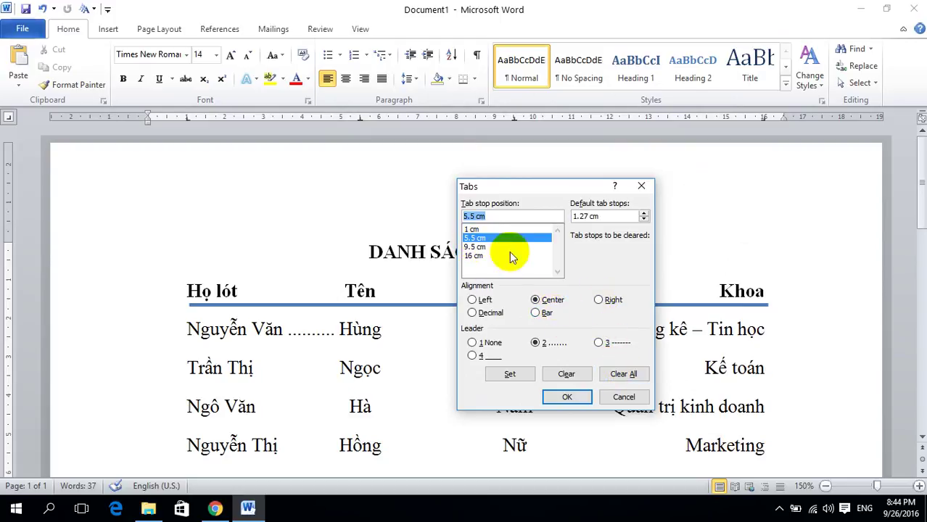
pyautogui.click(475, 247)
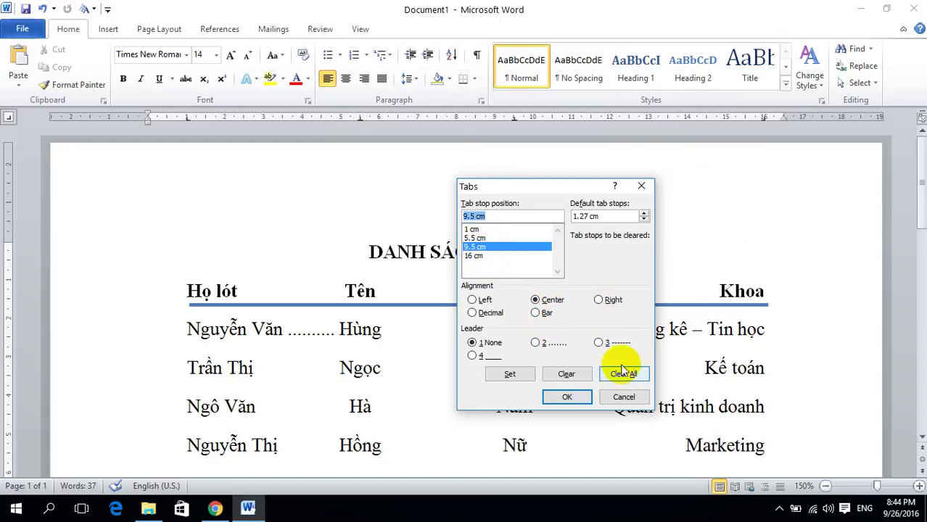
pyautogui.click(473, 258)
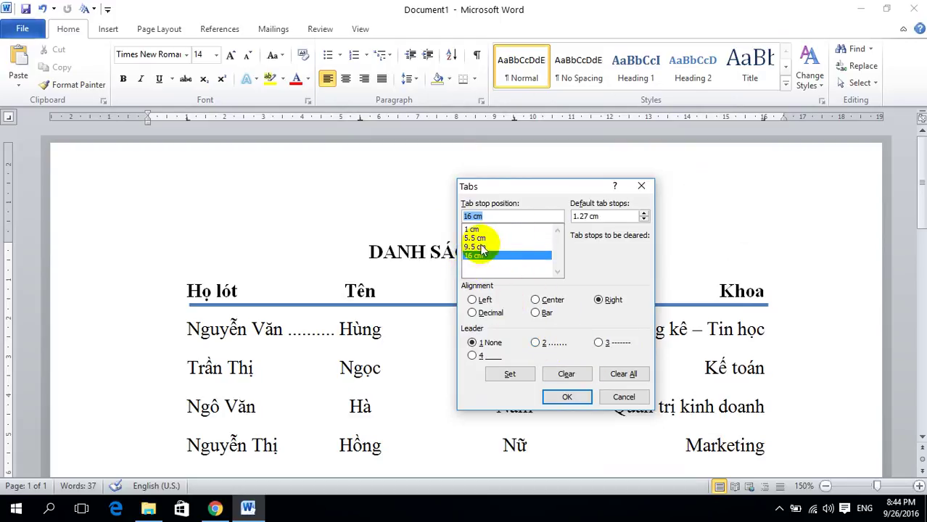
pyautogui.click(567, 398)
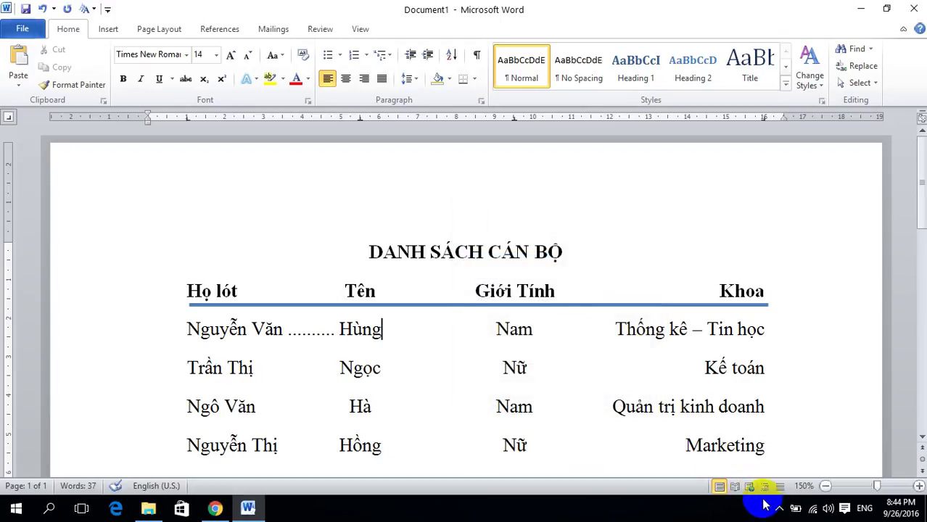